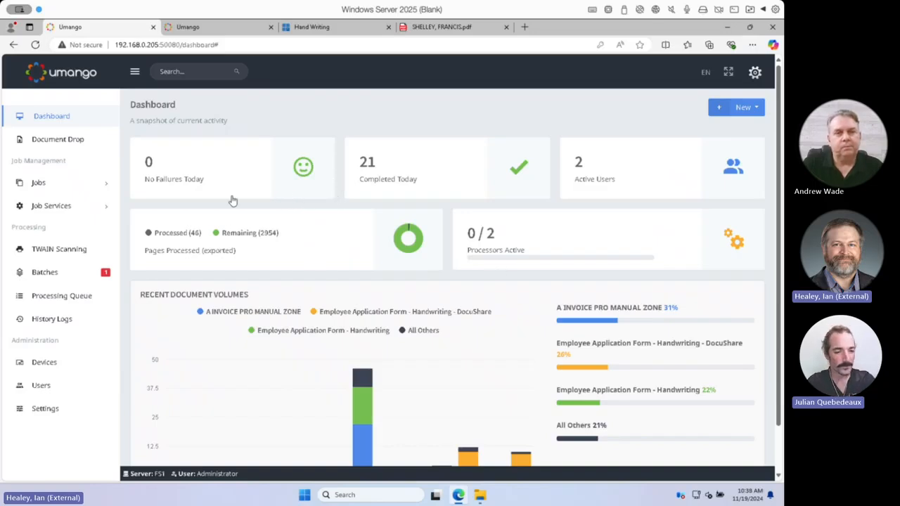
Upload the file Employment Application 1 to the Employee Application Form - Handwriting - DocuShare job through Document Drop
click(98, 142)
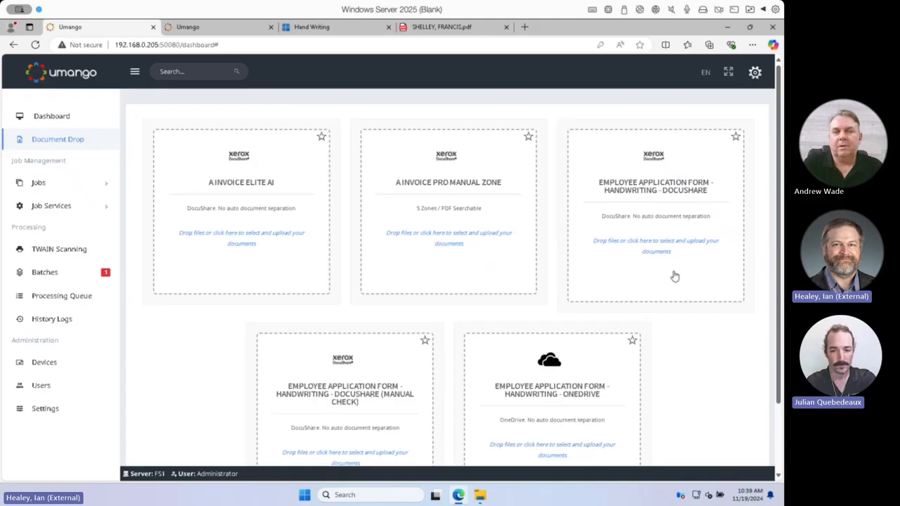
click(663, 250)
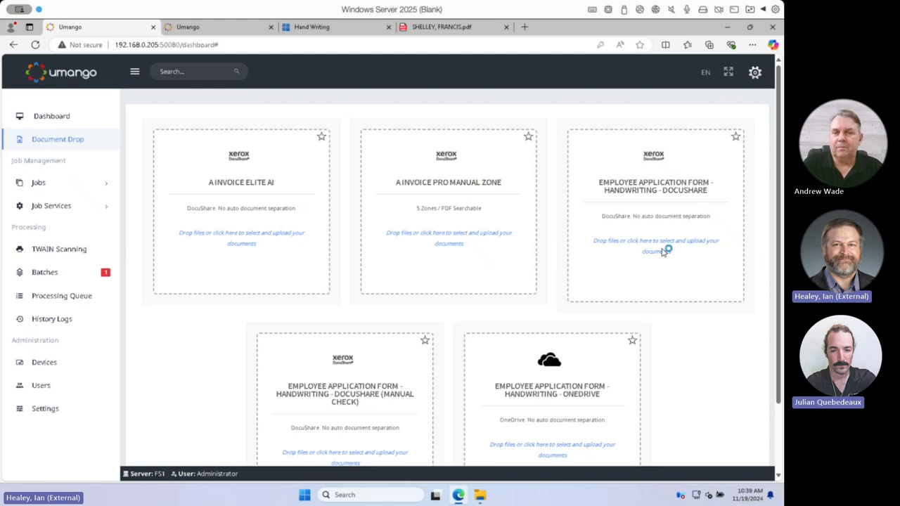
click(147, 111)
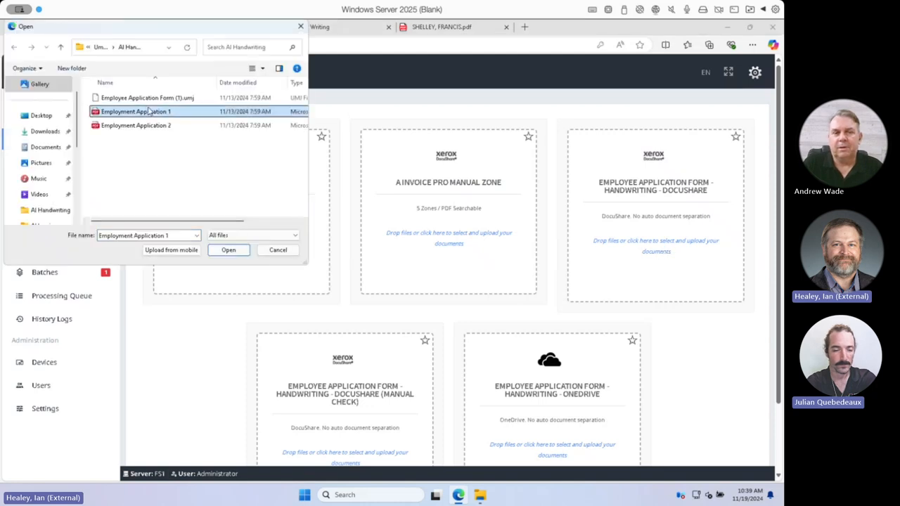
click(235, 251)
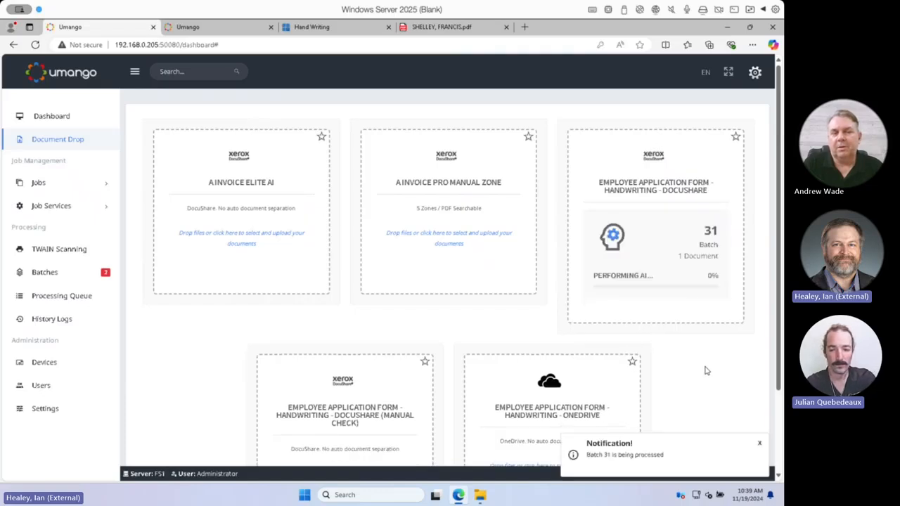
Examine the handwritten applicant details and answers on the scanned application form PDF
click(442, 27)
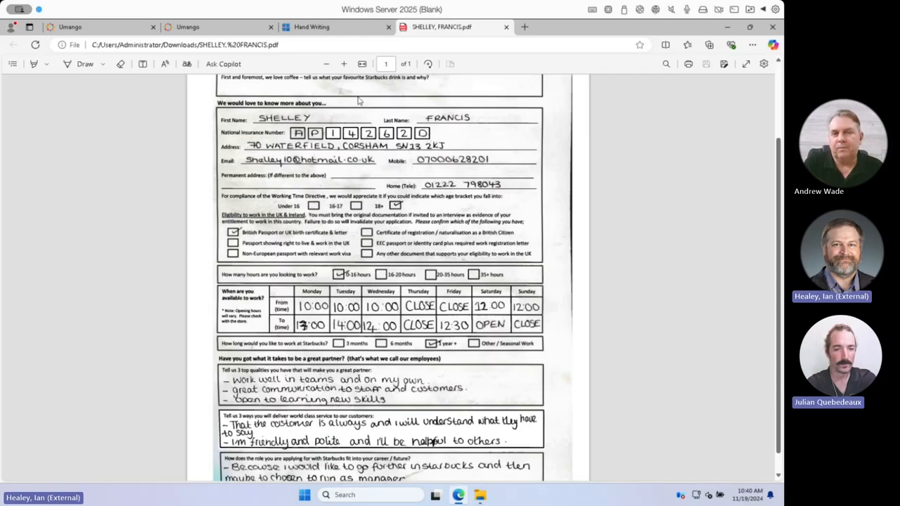
mouse_move(332, 32)
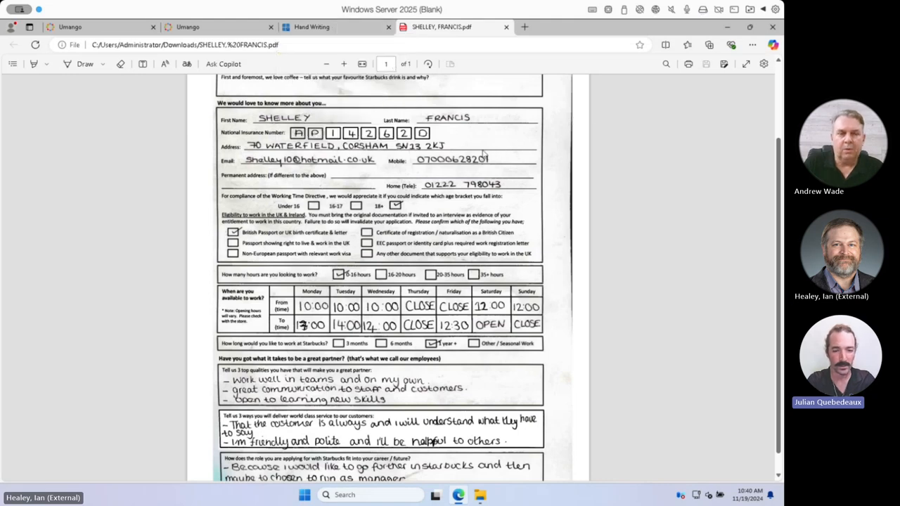
scroll(482, 162, up, 1)
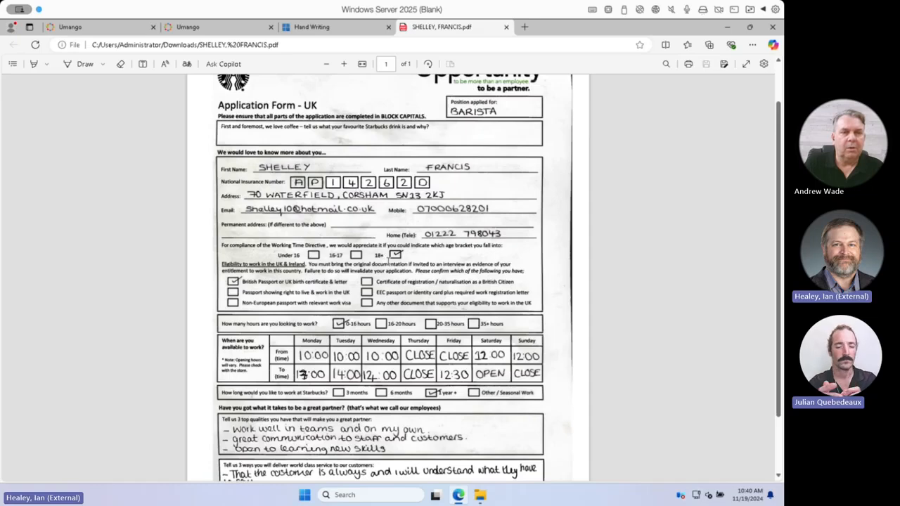
Open the applicant's folder in the DocuShare Hand Writing collection and review the exported PDF's name, National ID and handle properties
click(330, 30)
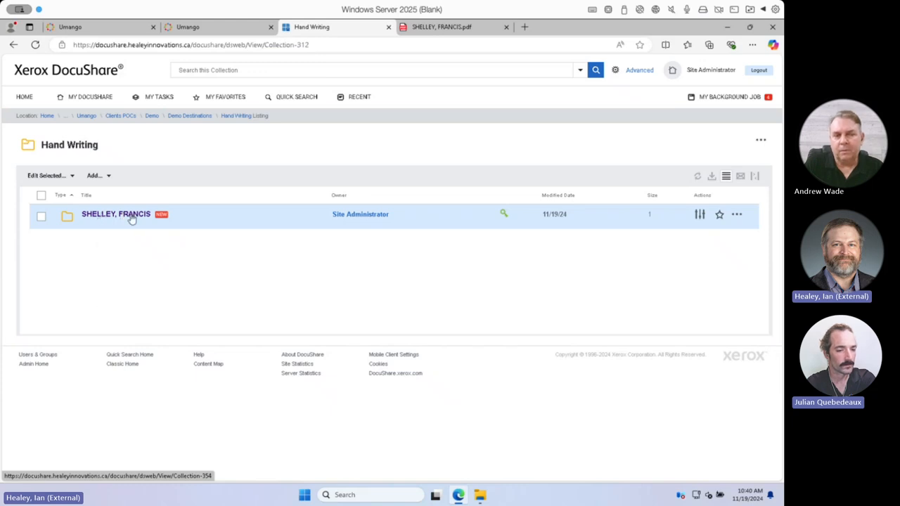
click(132, 218)
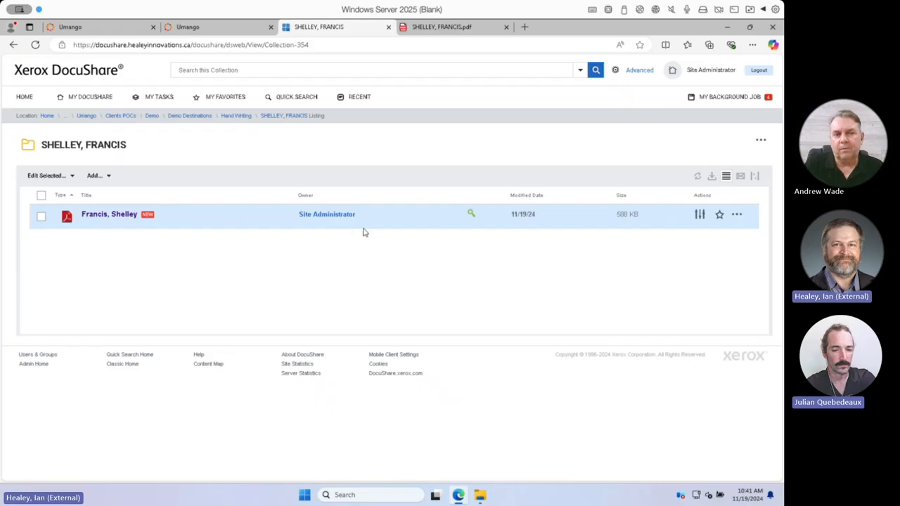
click(700, 216)
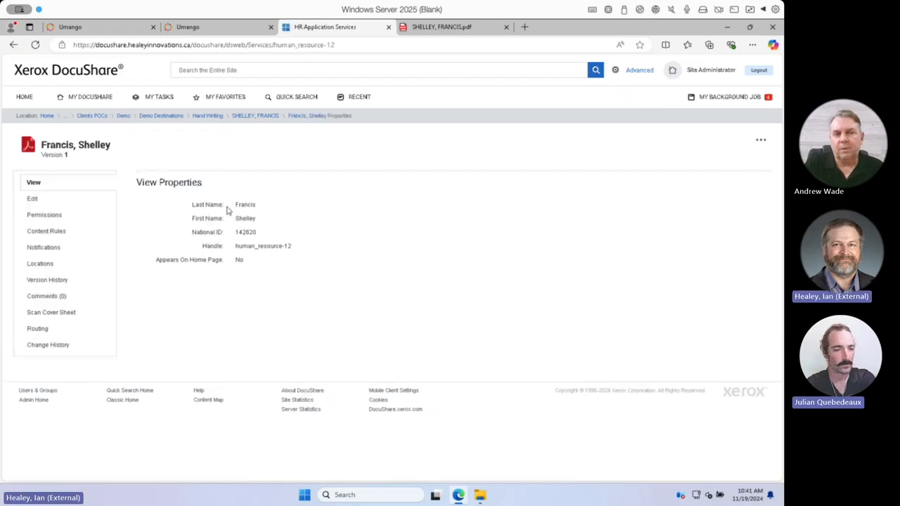
mouse_move(234, 204)
mouse_down()
mouse_move(257, 211)
mouse_move(234, 220)
mouse_up()
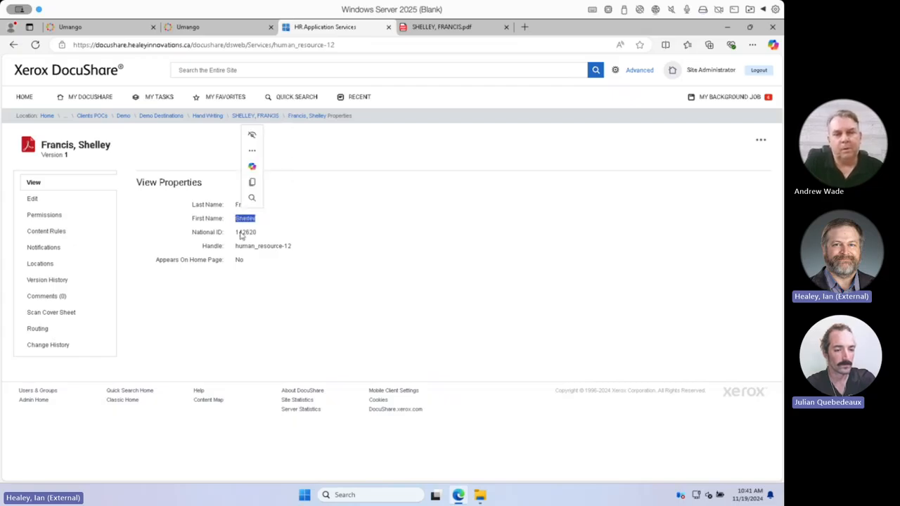
drag(235, 246, 280, 253)
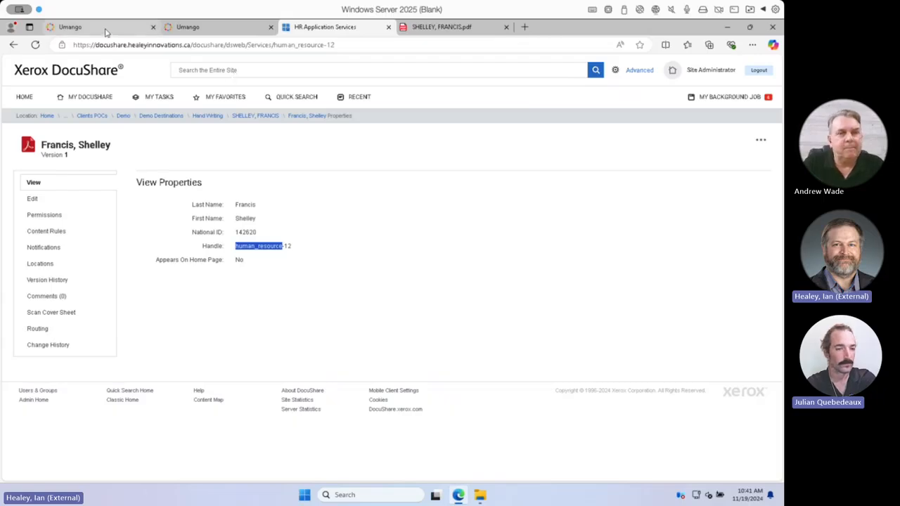
Return to Umango, open batch 30 for a look at its document, ignore the batch 32 notification and defer batch 30
click(106, 31)
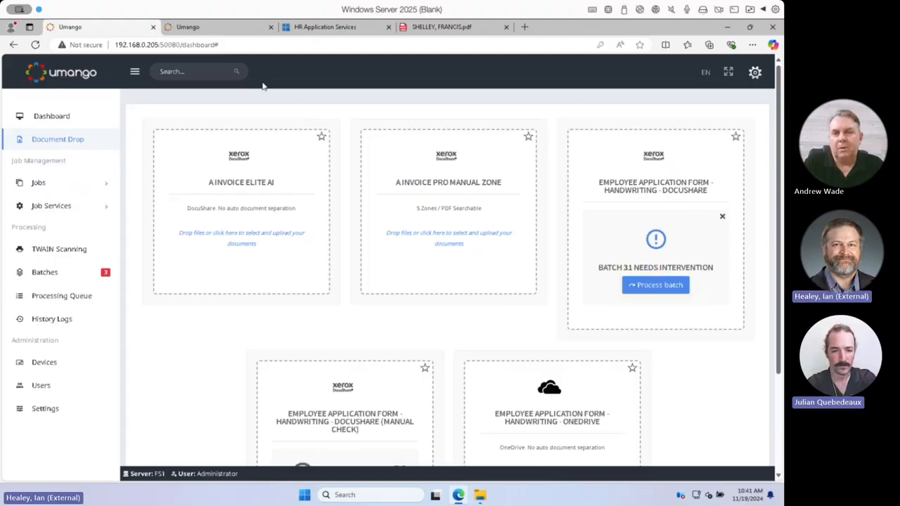
click(62, 277)
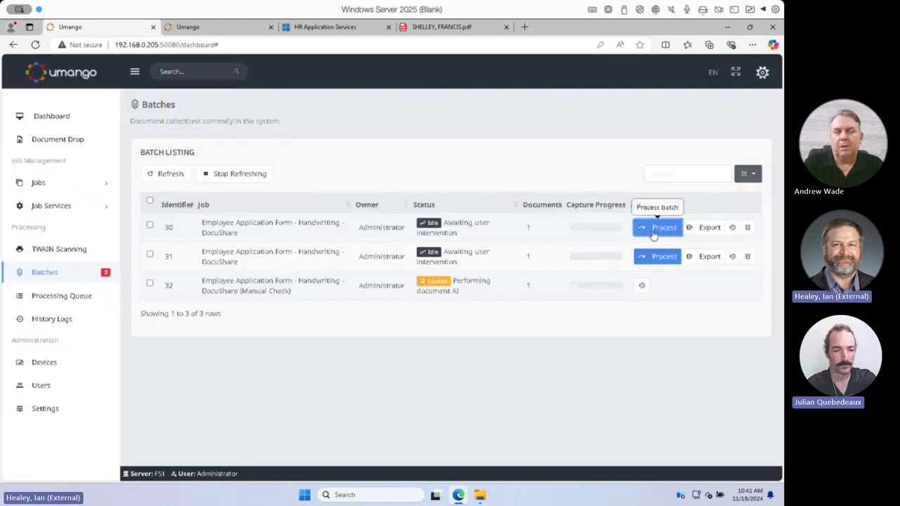
click(654, 231)
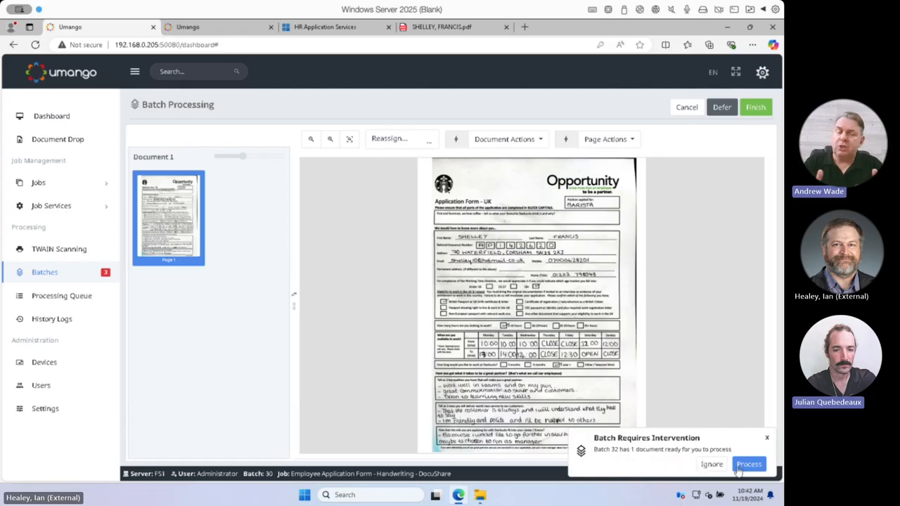
click(712, 464)
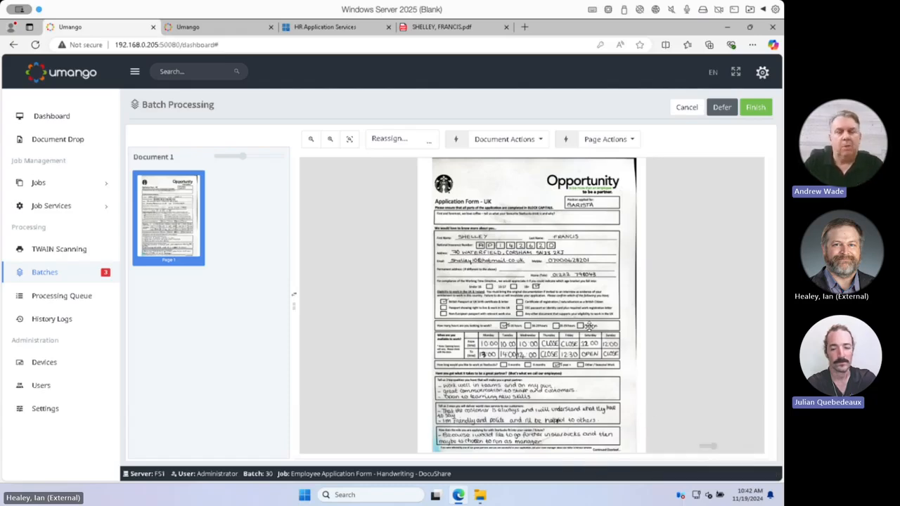
click(724, 109)
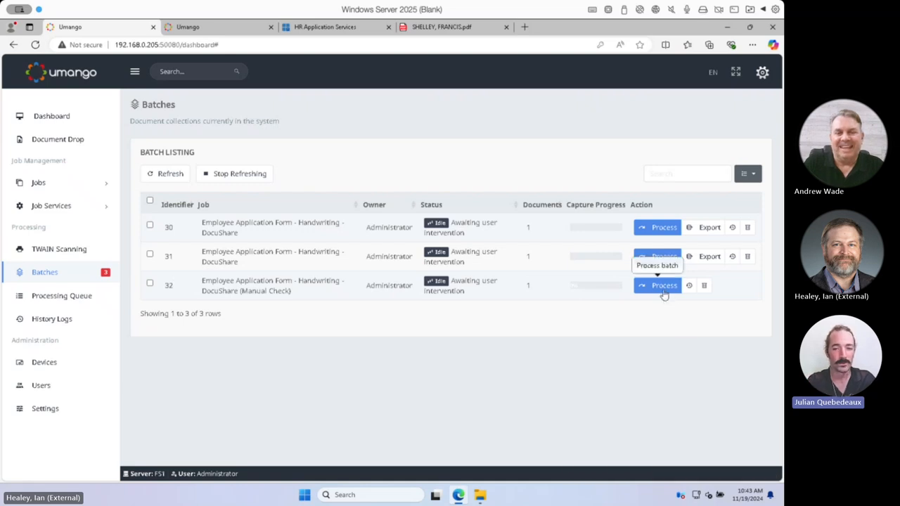
Process batch 32, saving the captured First_Name and Last_Name values, and defer it at the National_Insurance_Number field
click(662, 289)
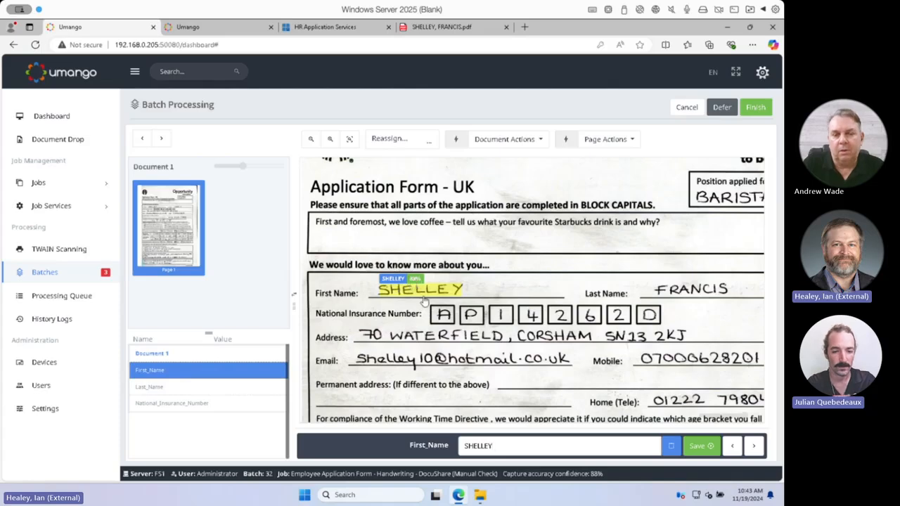
drag(500, 445, 456, 445)
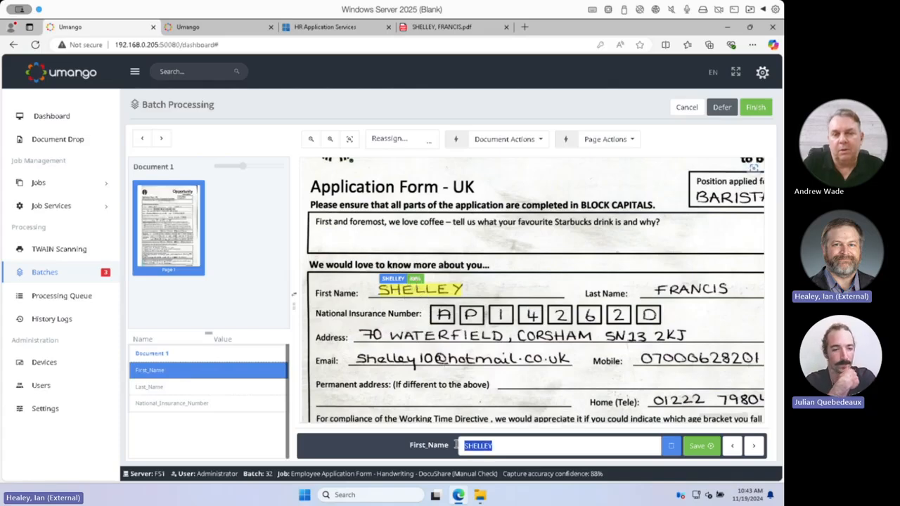
click(693, 448)
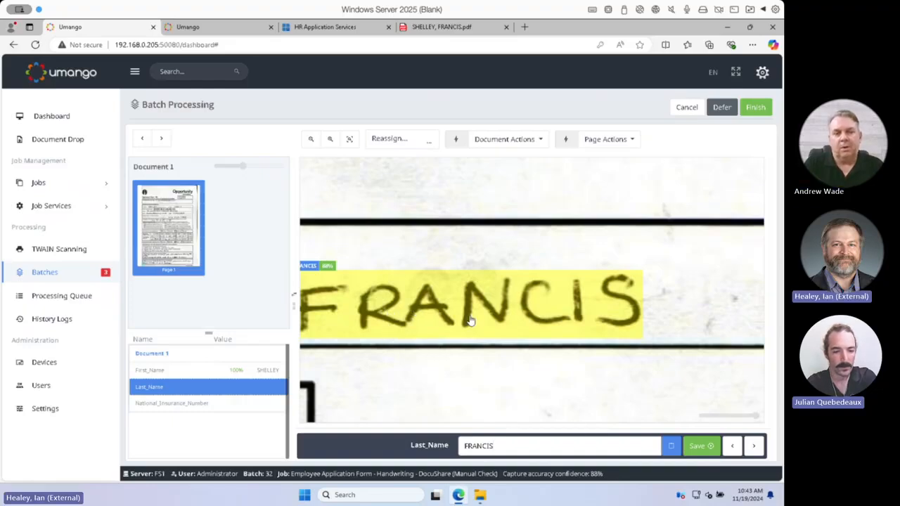
click(698, 452)
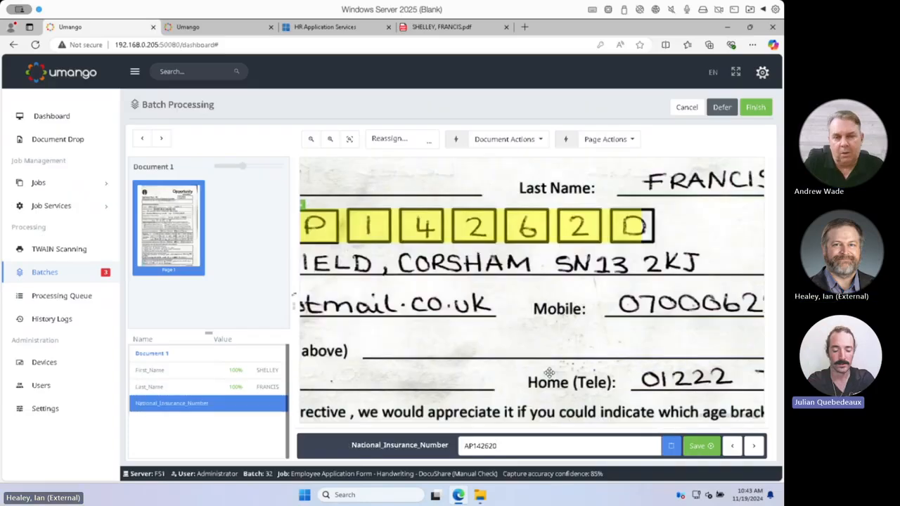
scroll(549, 372, down, 2)
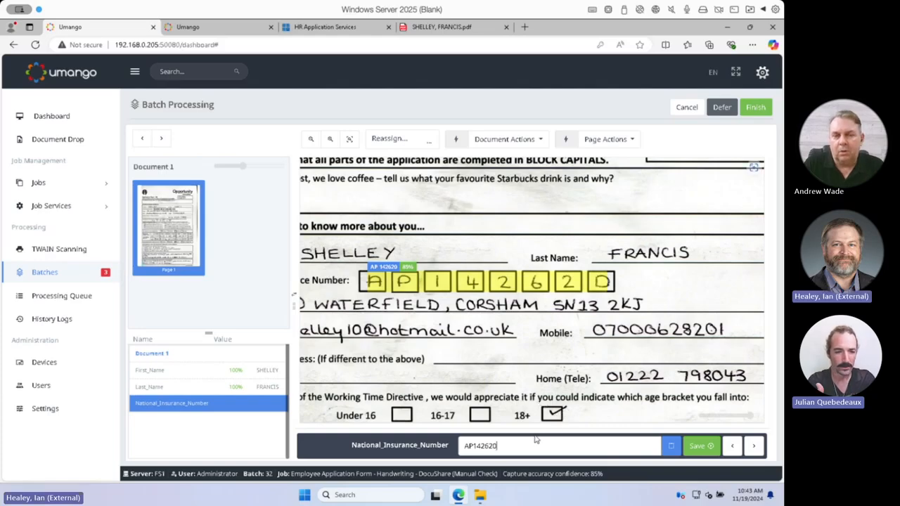
click(718, 107)
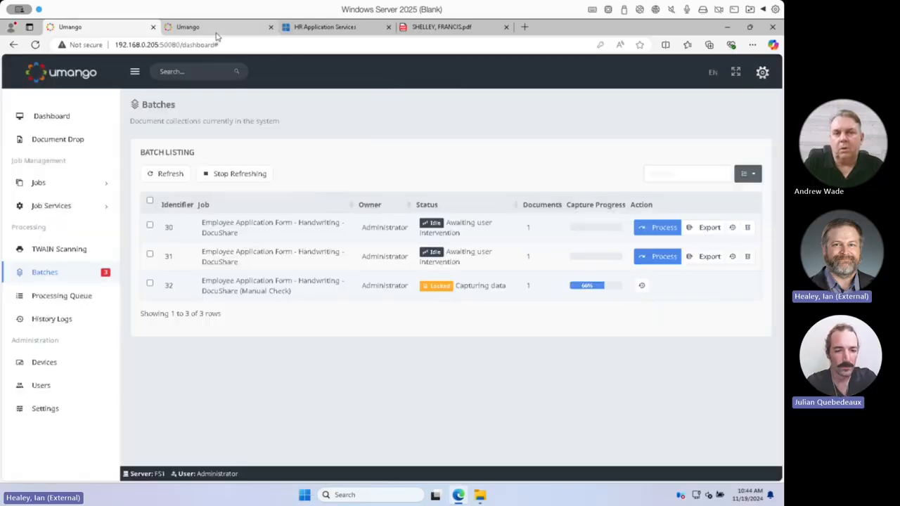
Sign in to the Umango device interface with the saved Administrator account, filling in its user name and password
click(217, 33)
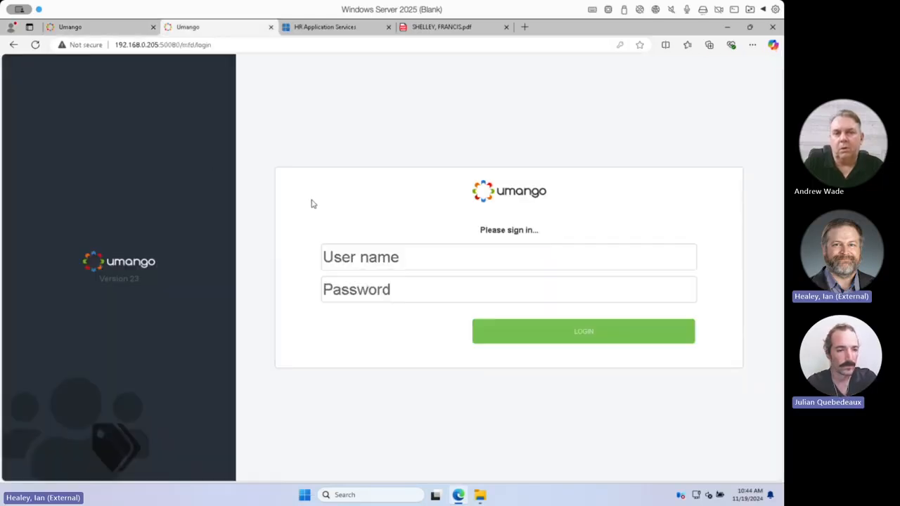
click(463, 260)
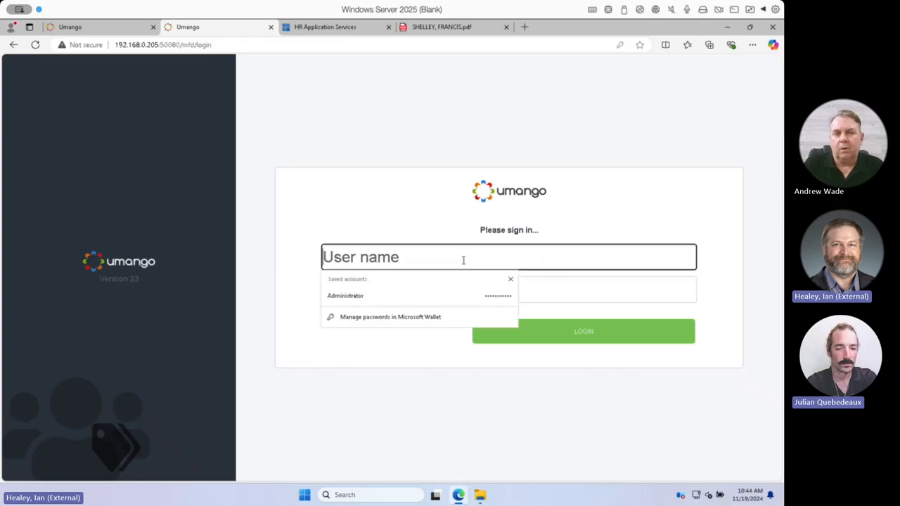
click(457, 295)
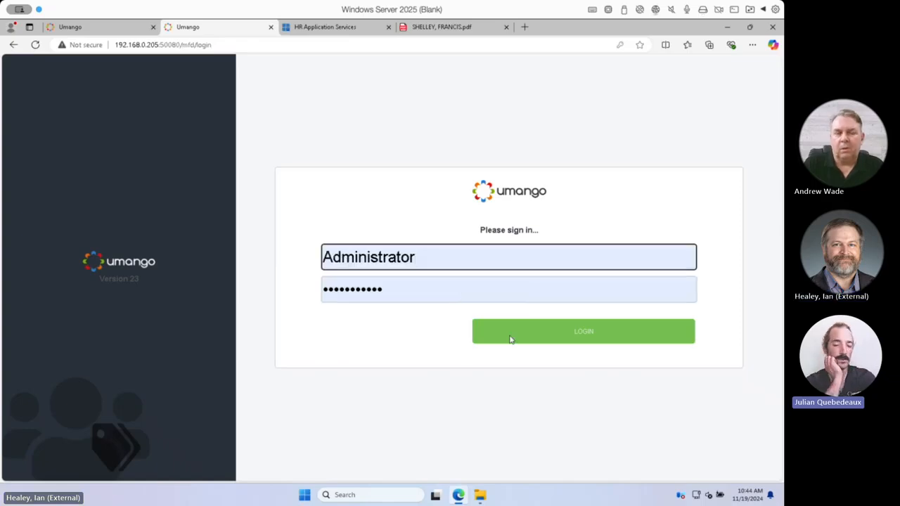
click(598, 340)
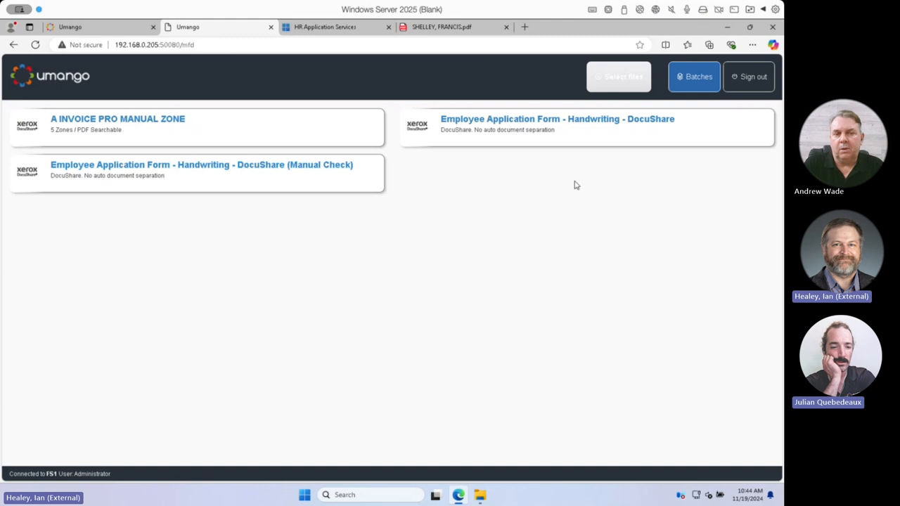
Resume batch 32 from the batches list, correct the National_Insurance_Number to match the handwritten form and submit it
click(685, 80)
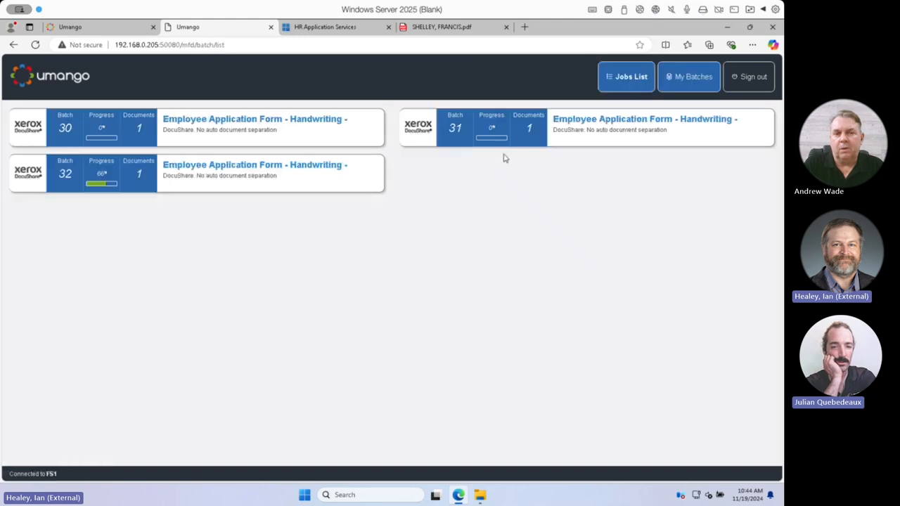
click(212, 173)
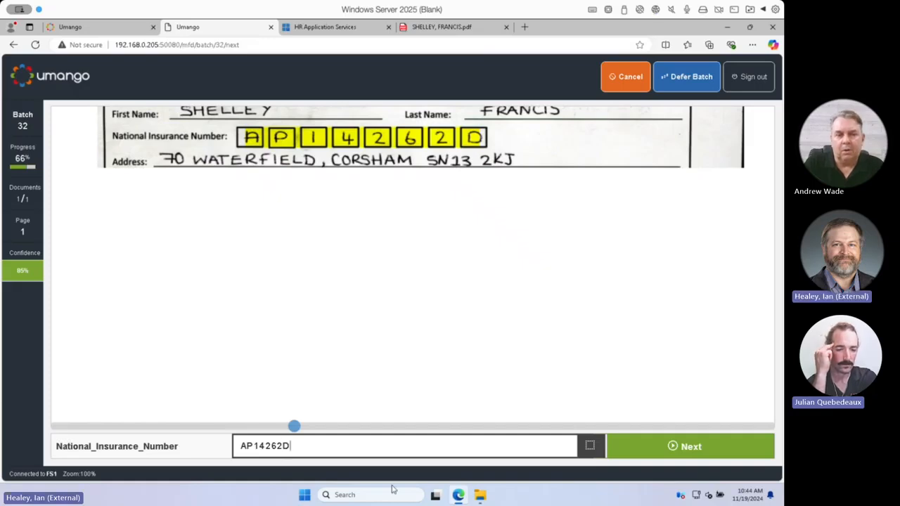
click(691, 447)
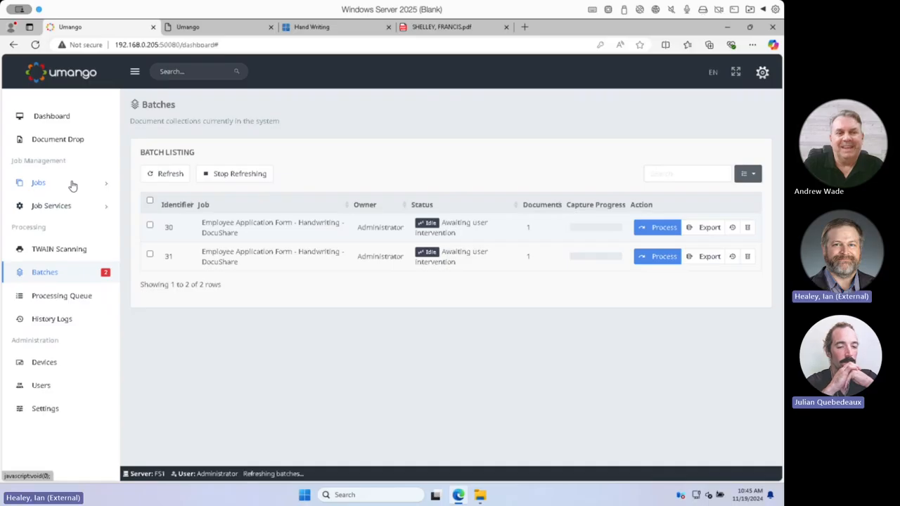
Open the Employee Application Form - Handwriting - DocuShare job and review its device sources, including the VersaLink C405
click(72, 183)
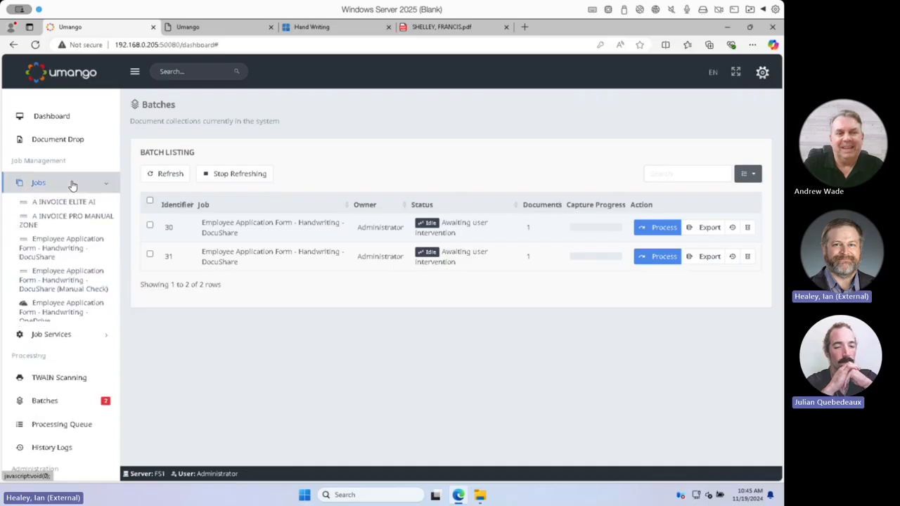
click(82, 237)
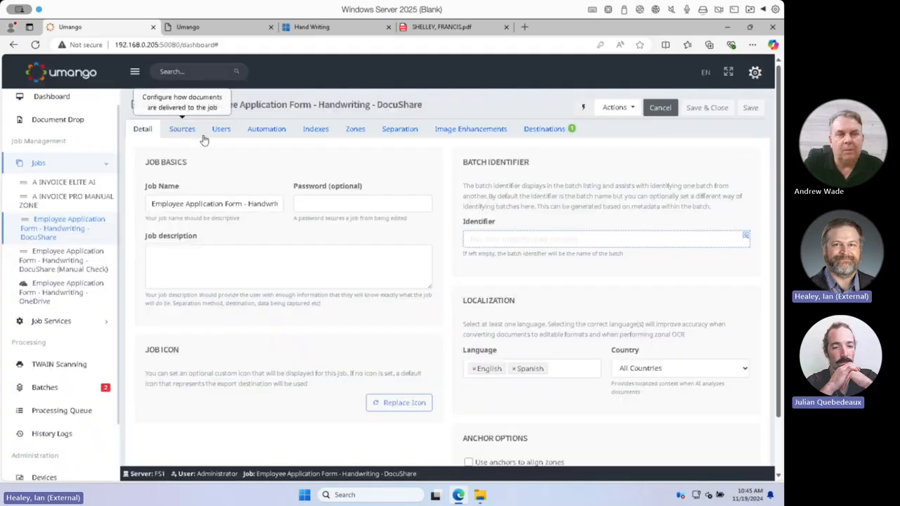
click(181, 130)
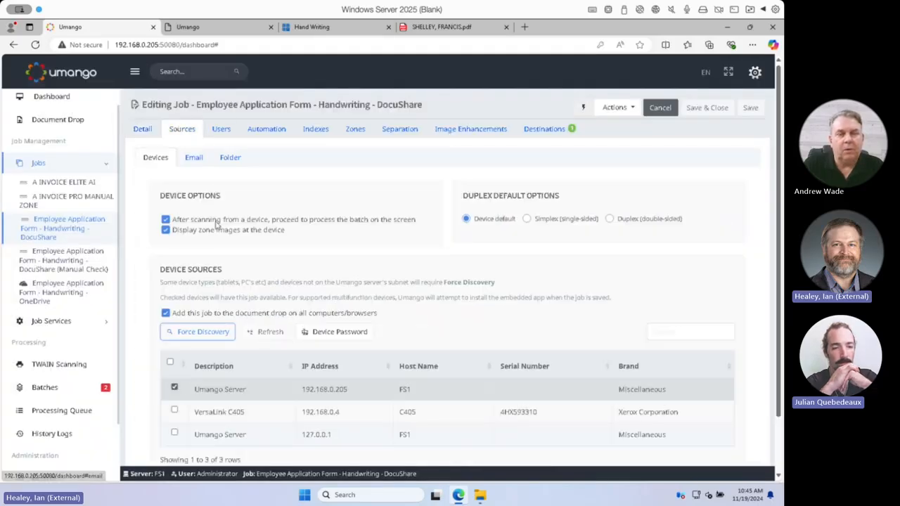
scroll(286, 322, down, 1)
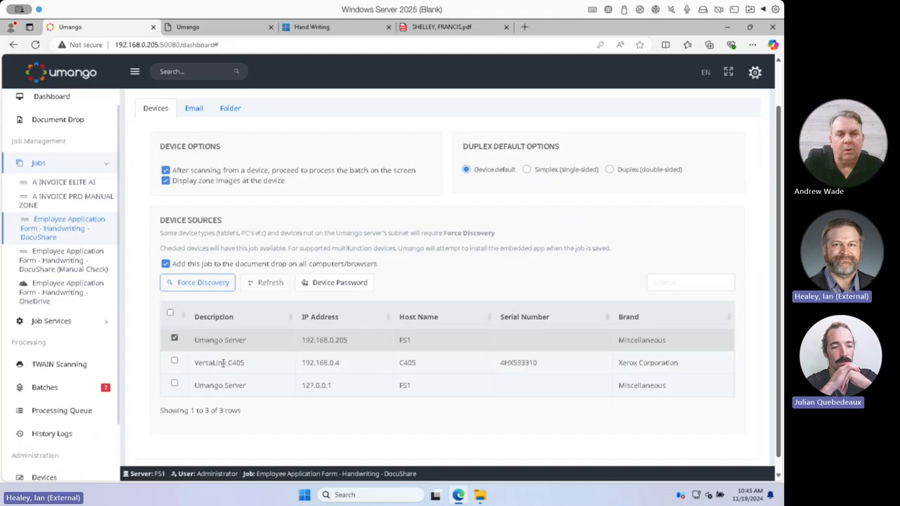
drag(248, 365, 194, 364)
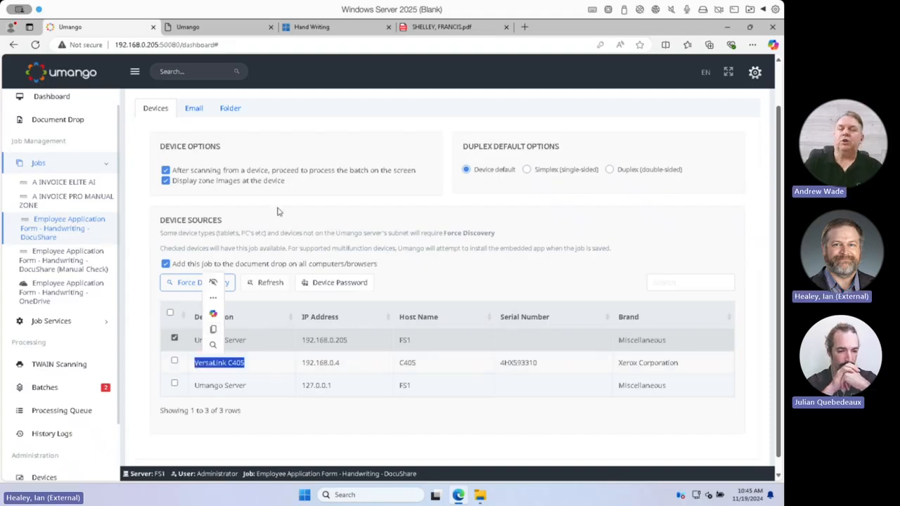
Review the job's device options and device sources, as well as its email and network folder source settings
scroll(278, 208, down, 1)
scroll(278, 209, up, 1)
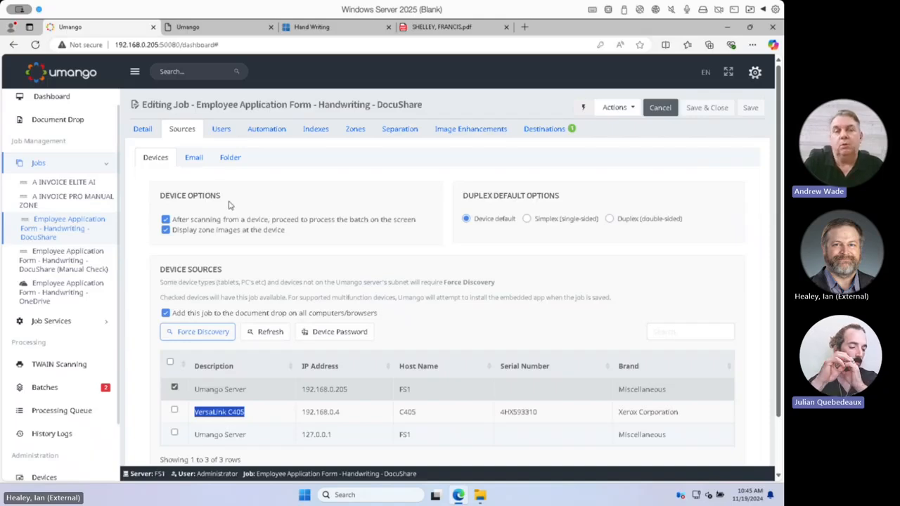
scroll(216, 195, down, 2)
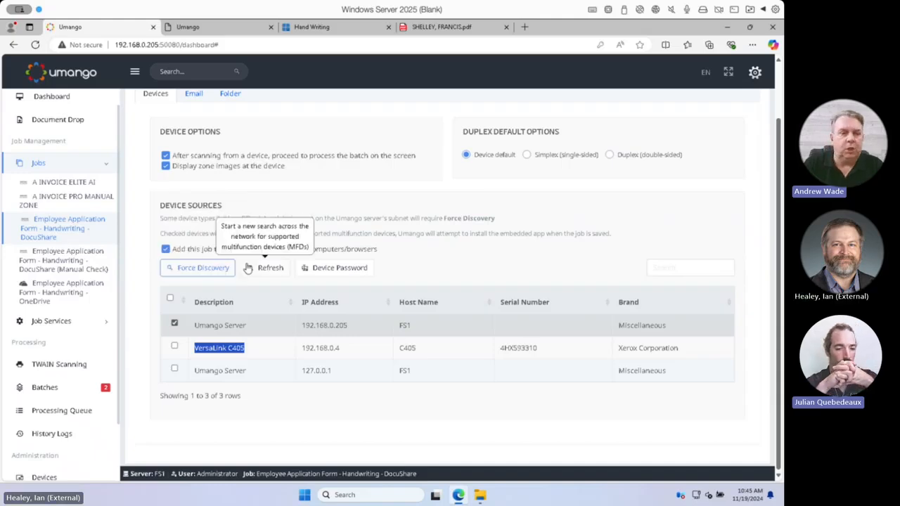
scroll(247, 262, up, 1)
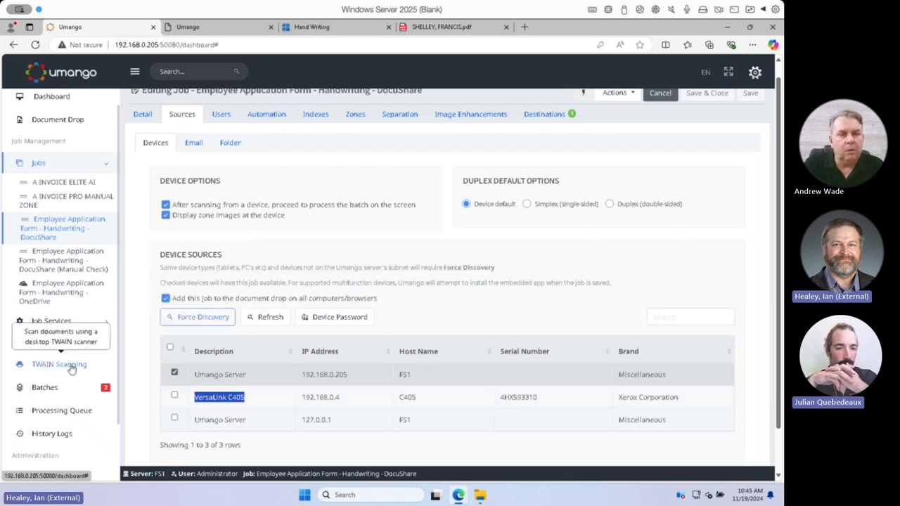
click(194, 144)
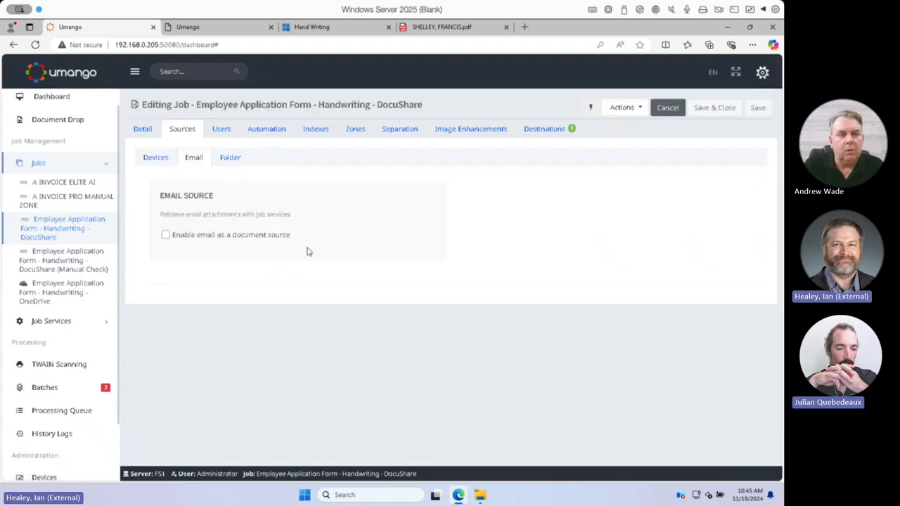
click(229, 158)
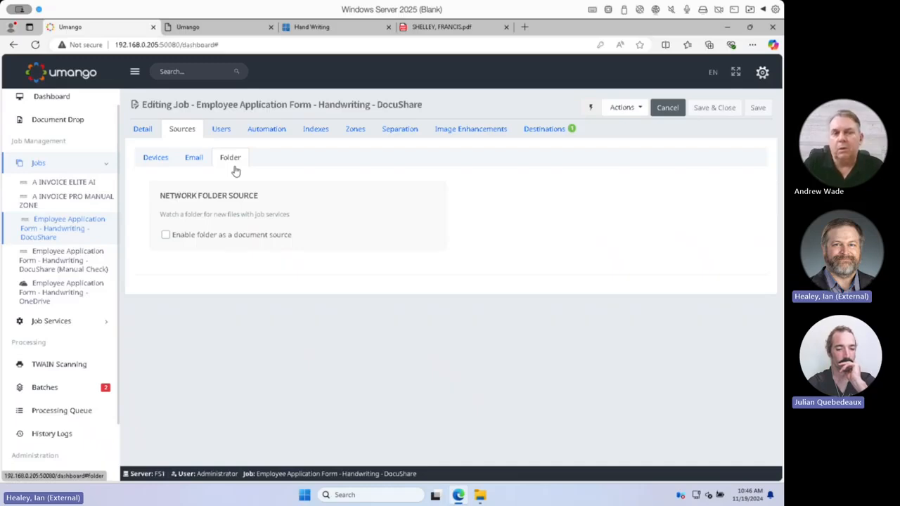
Open the job's automation settings, try enabling batch processing without user intervention and turn it off again
click(266, 130)
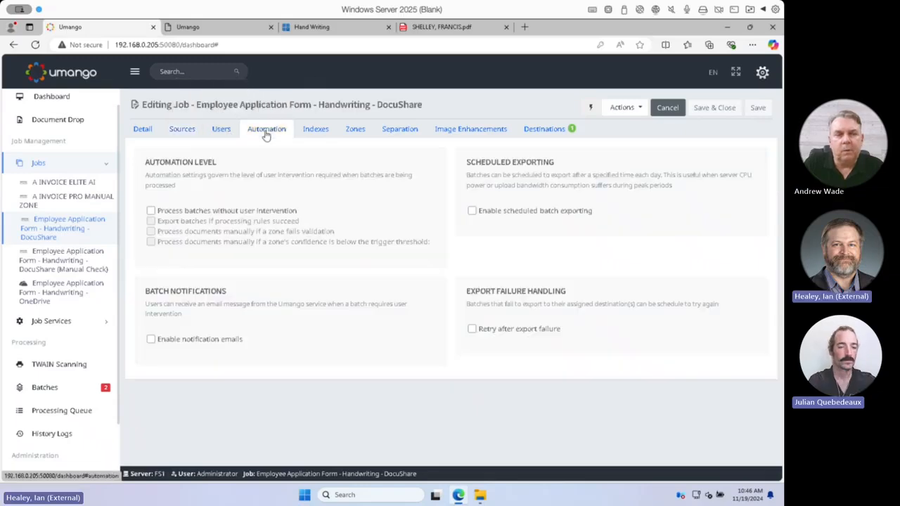
click(237, 212)
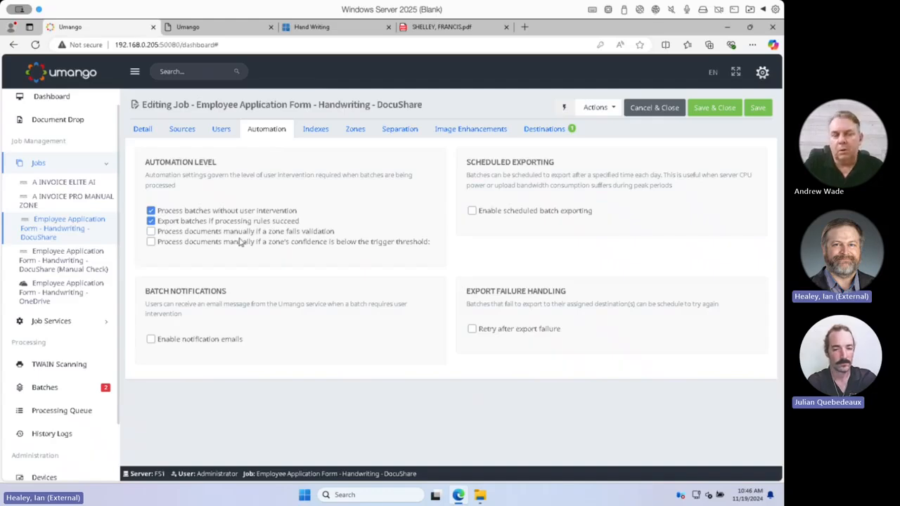
click(234, 211)
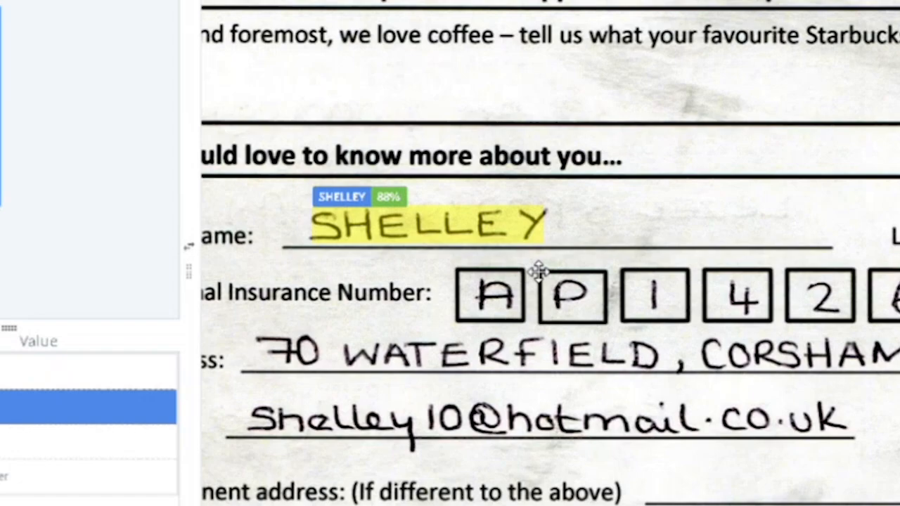
scroll(538, 271, up, 2)
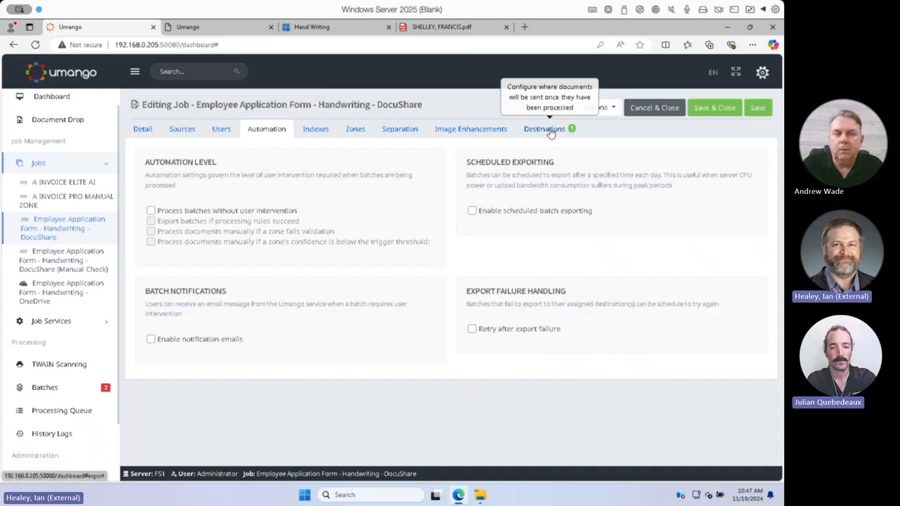
Open the DocuShare export destination's configuration and review its connection, destination container, metadata assignments and available fields
click(551, 132)
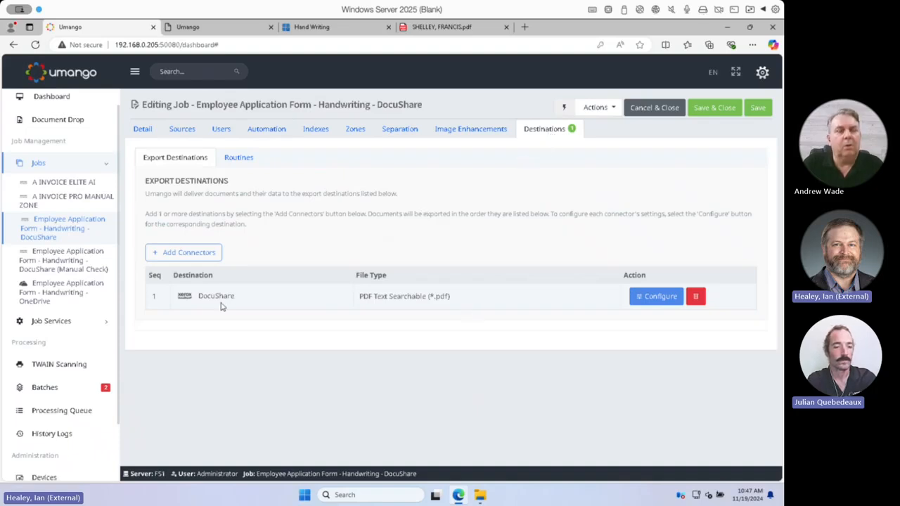
click(634, 300)
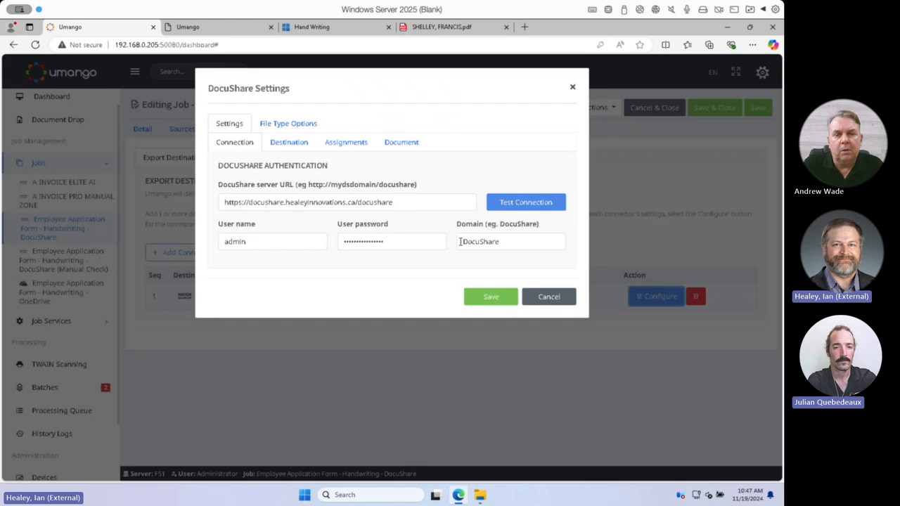
click(286, 143)
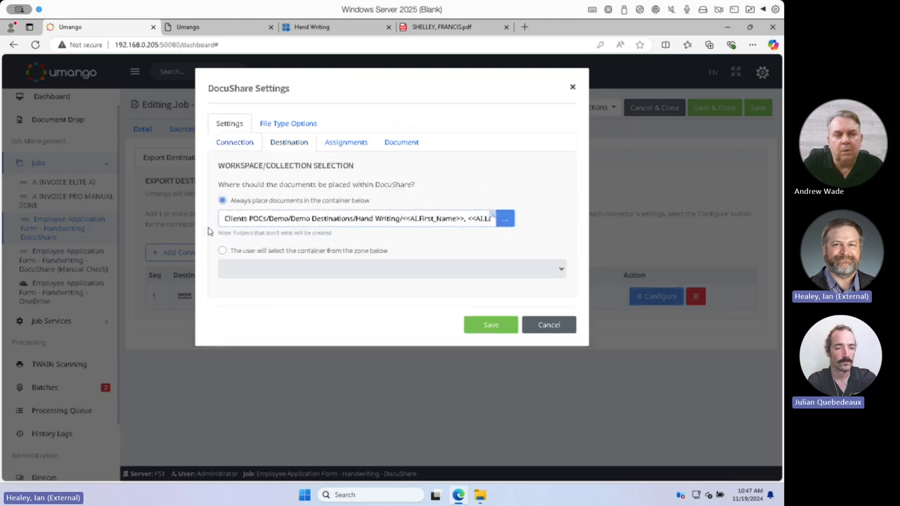
click(346, 143)
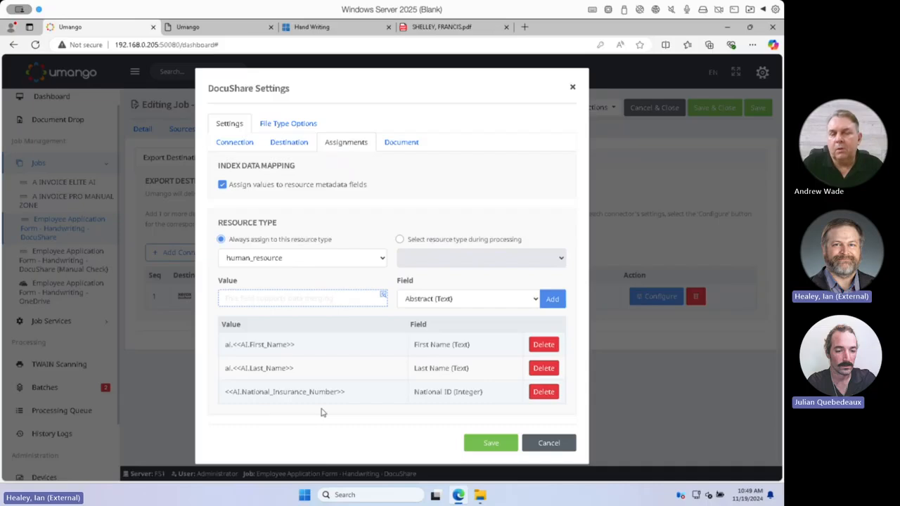
click(468, 299)
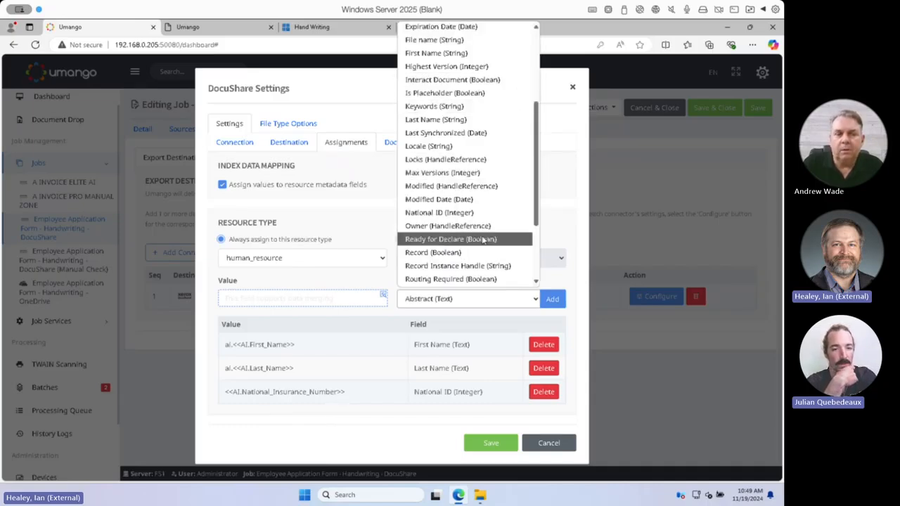
scroll(482, 262, down, 3)
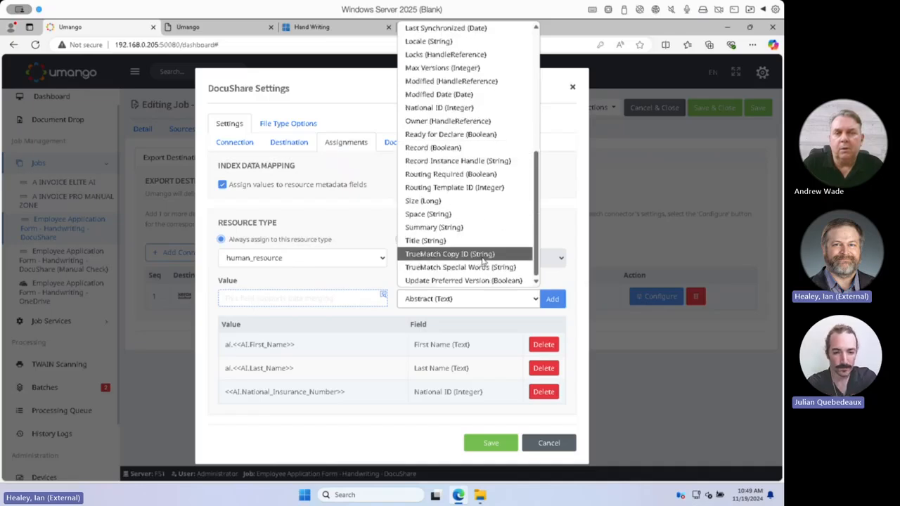
Review the DocuShare document naming options, the available output file types and the PDF conformance versions
click(401, 143)
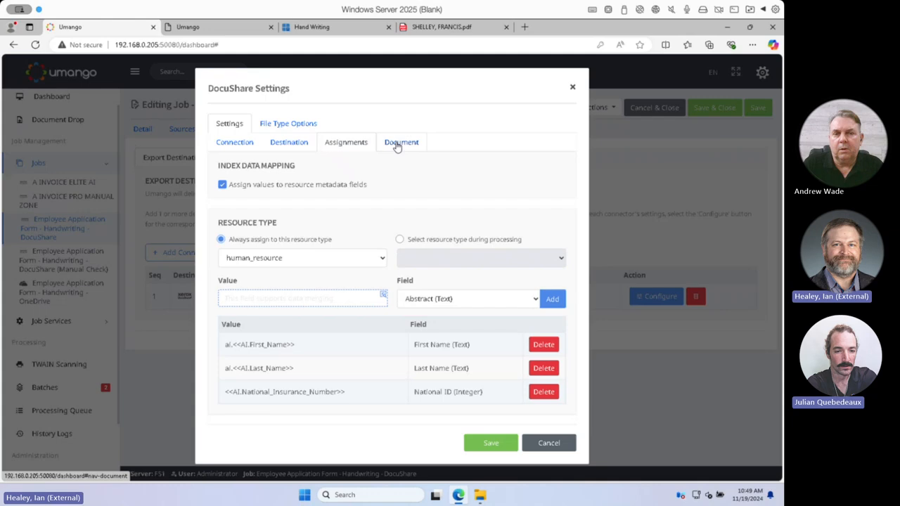
click(401, 143)
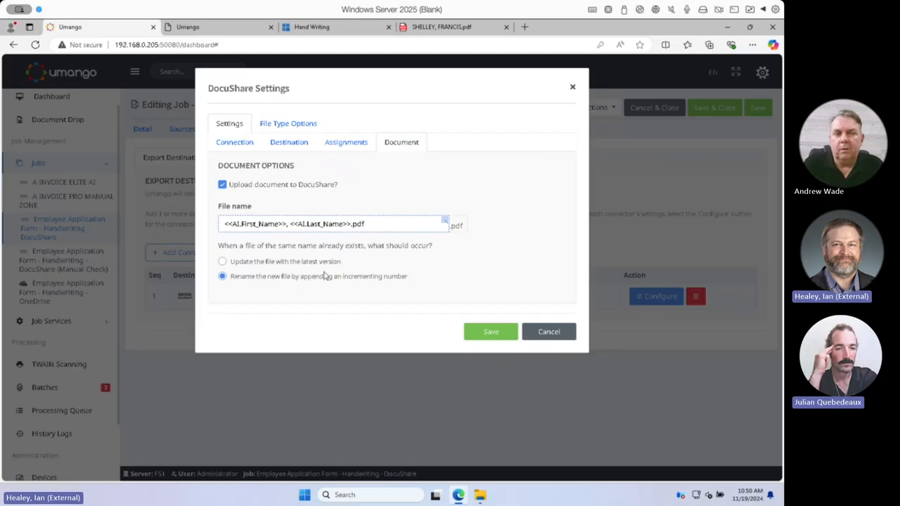
click(289, 123)
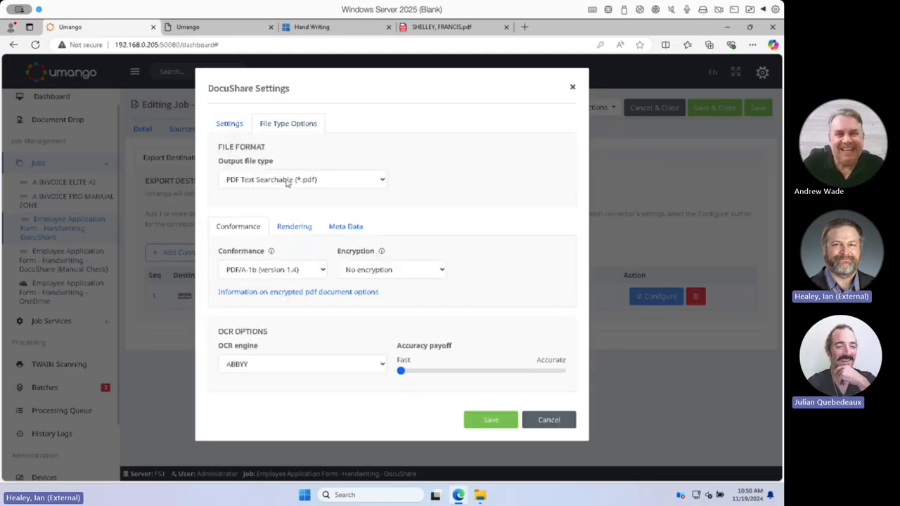
click(287, 182)
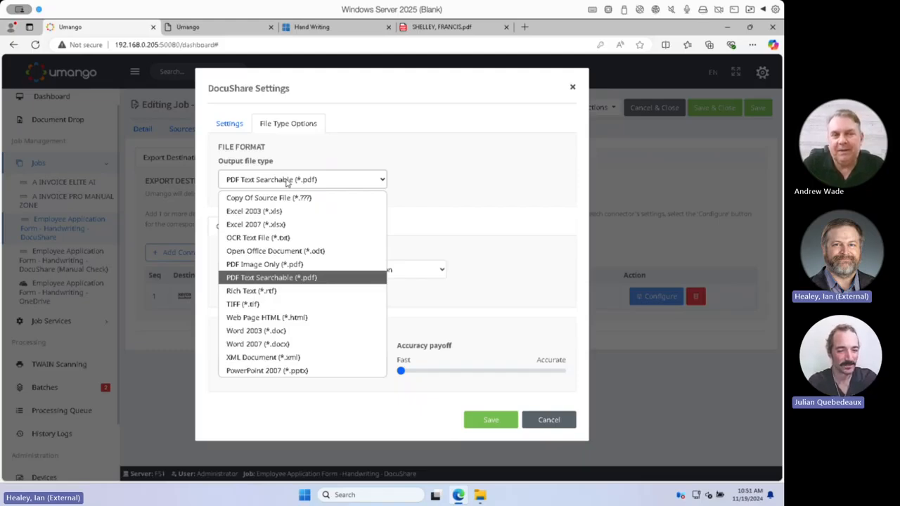
click(287, 181)
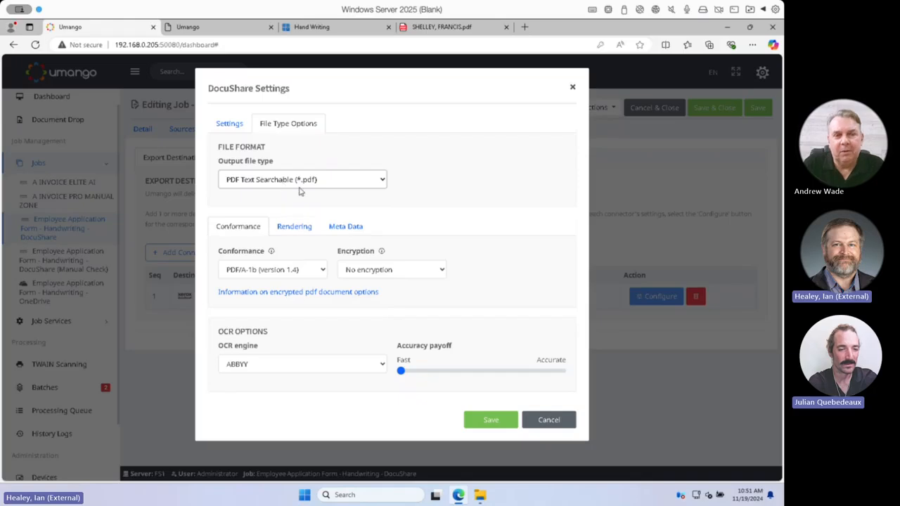
click(322, 271)
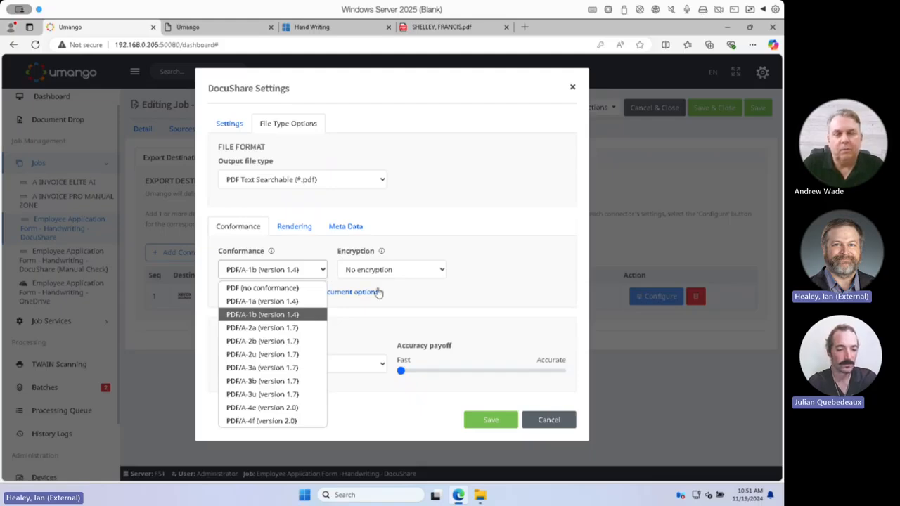
click(415, 291)
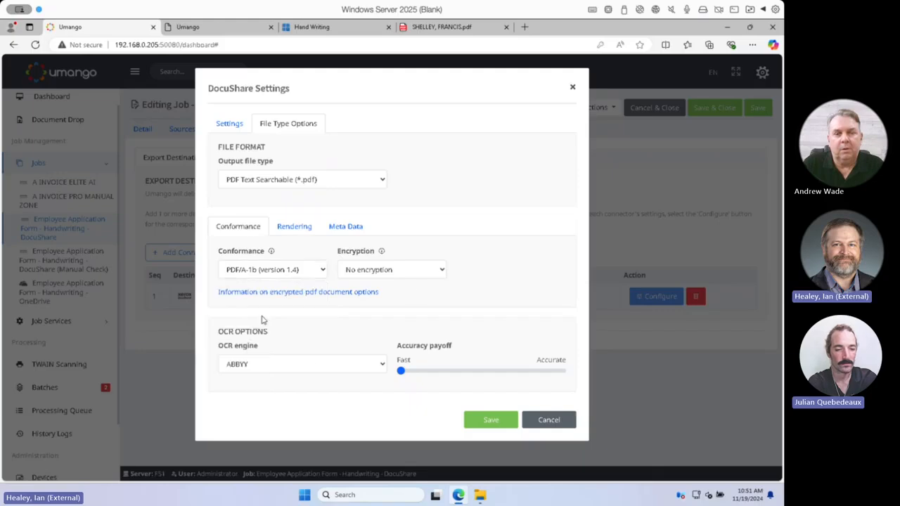
Add a PDF meta-data property named Title with the value ai.<<AI.First_Name>>
click(294, 226)
click(346, 227)
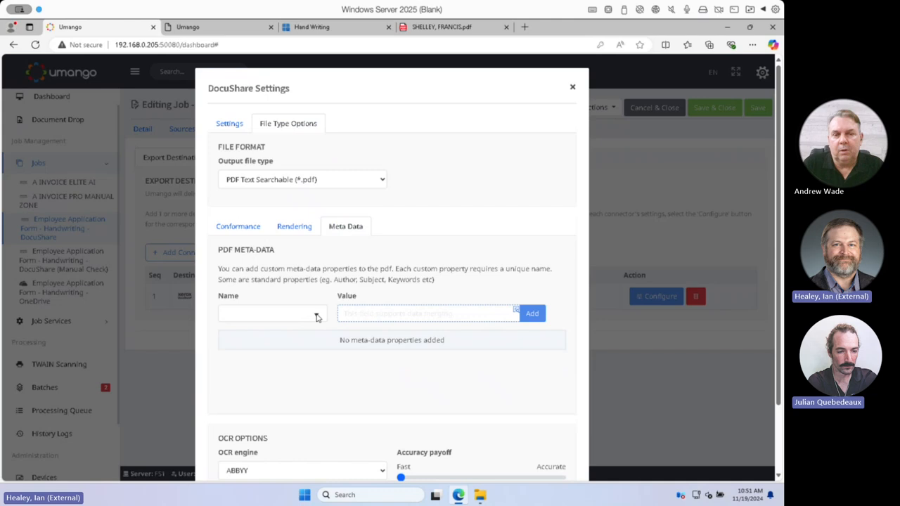
click(317, 316)
click(289, 332)
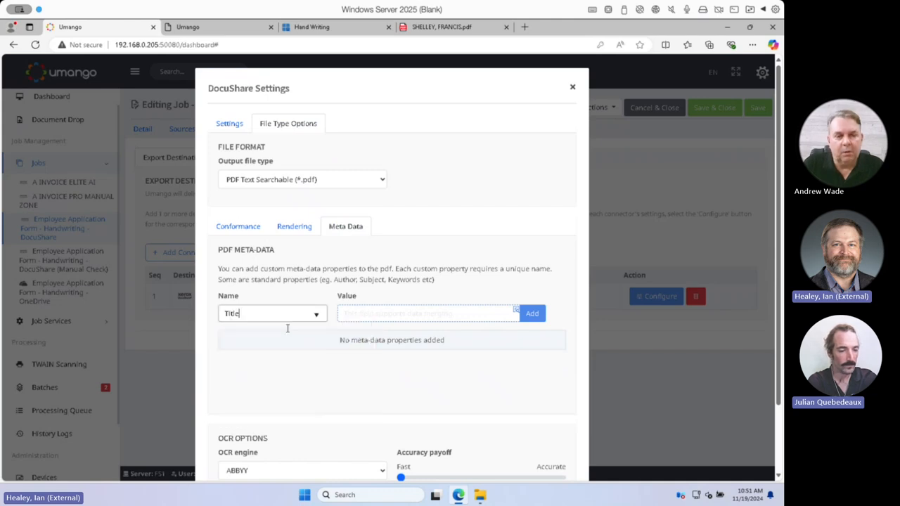
click(389, 316)
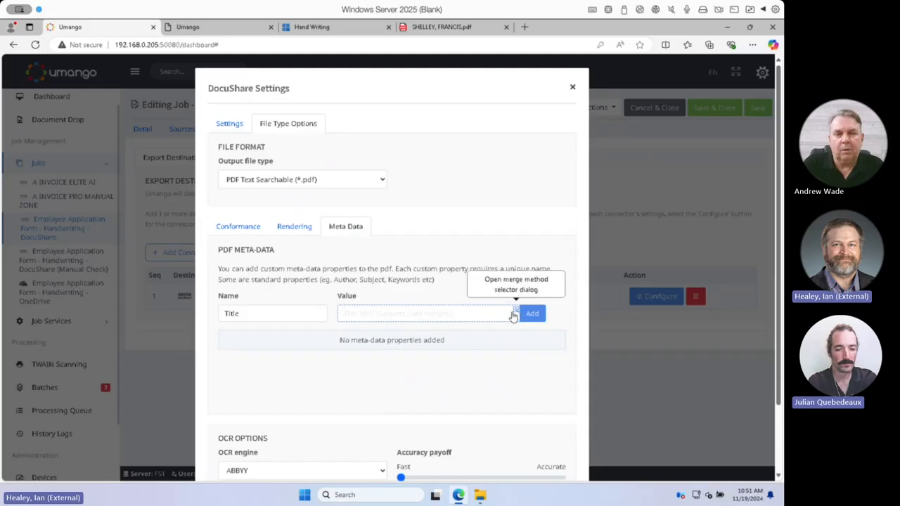
text(al)
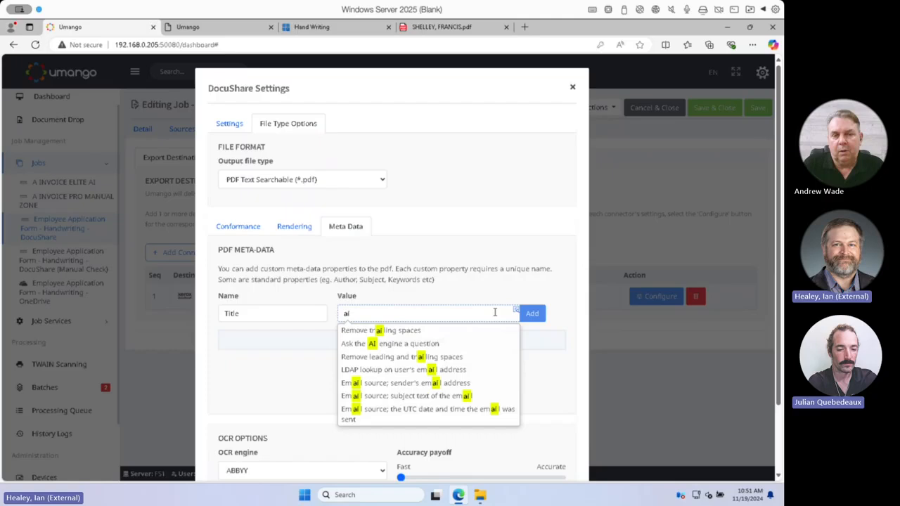
text(.fi)
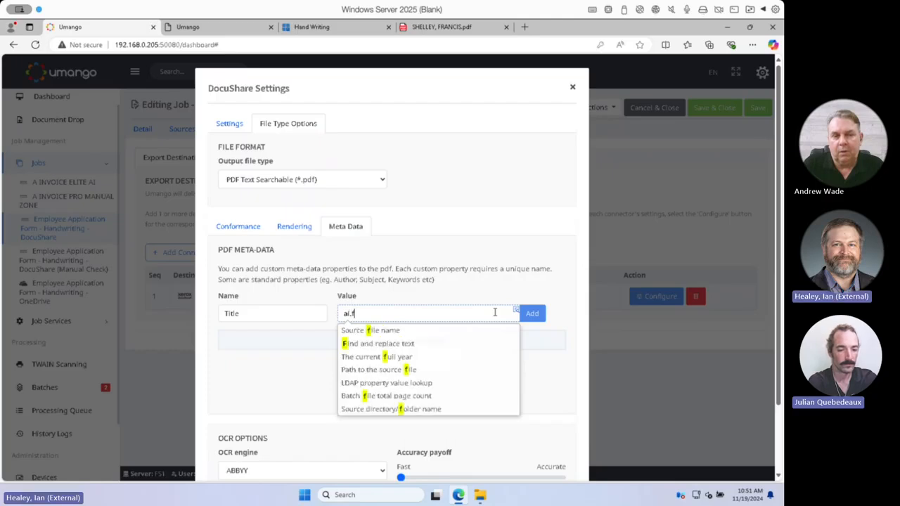
text(r)
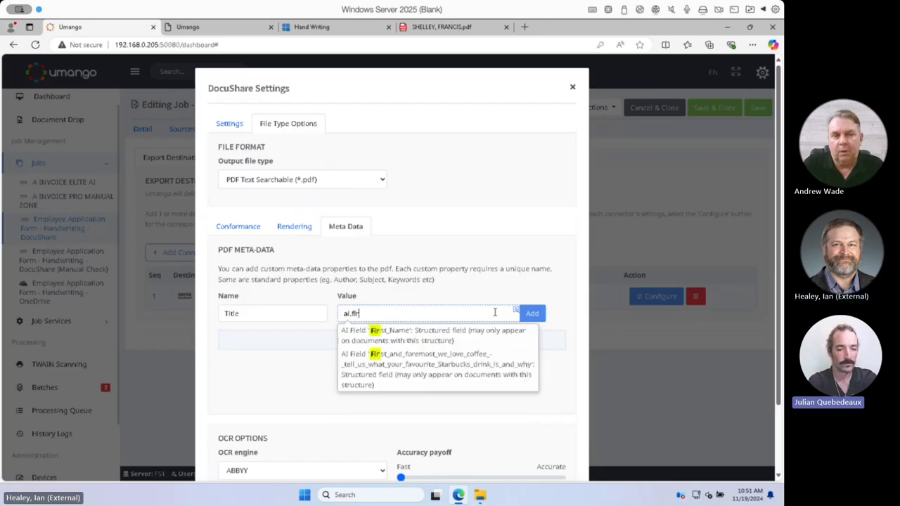
click(458, 338)
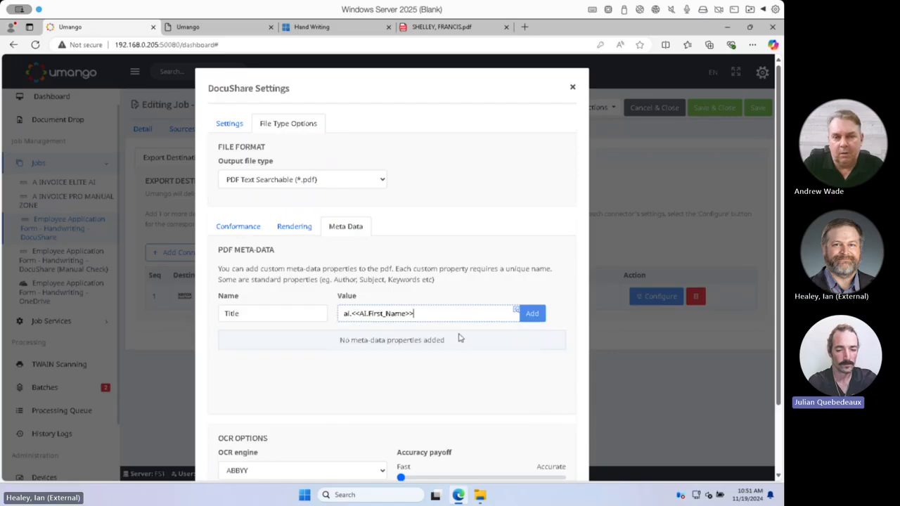
click(535, 315)
Add a PDF meta-data property named Author with the value ai.<<AI.Last_Name>>
click(306, 316)
text(Author)
click(450, 315)
text(ai.last)
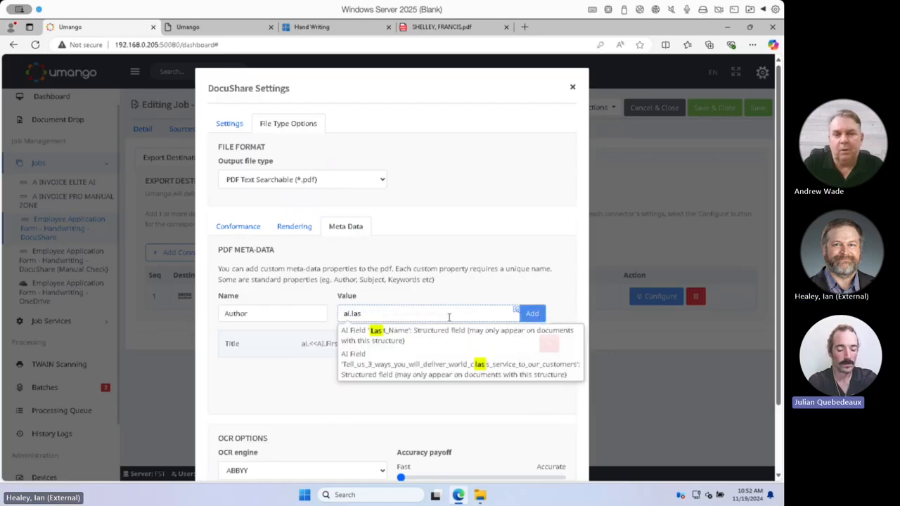
click(445, 329)
click(533, 314)
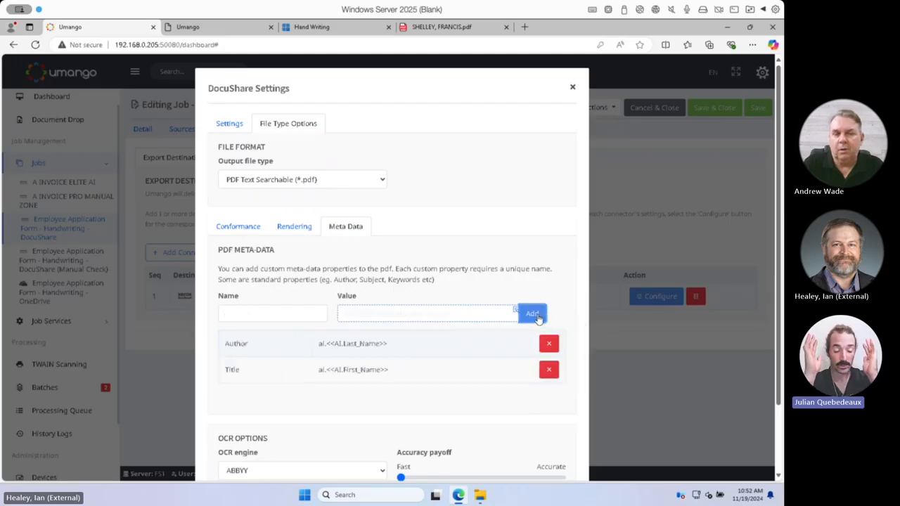